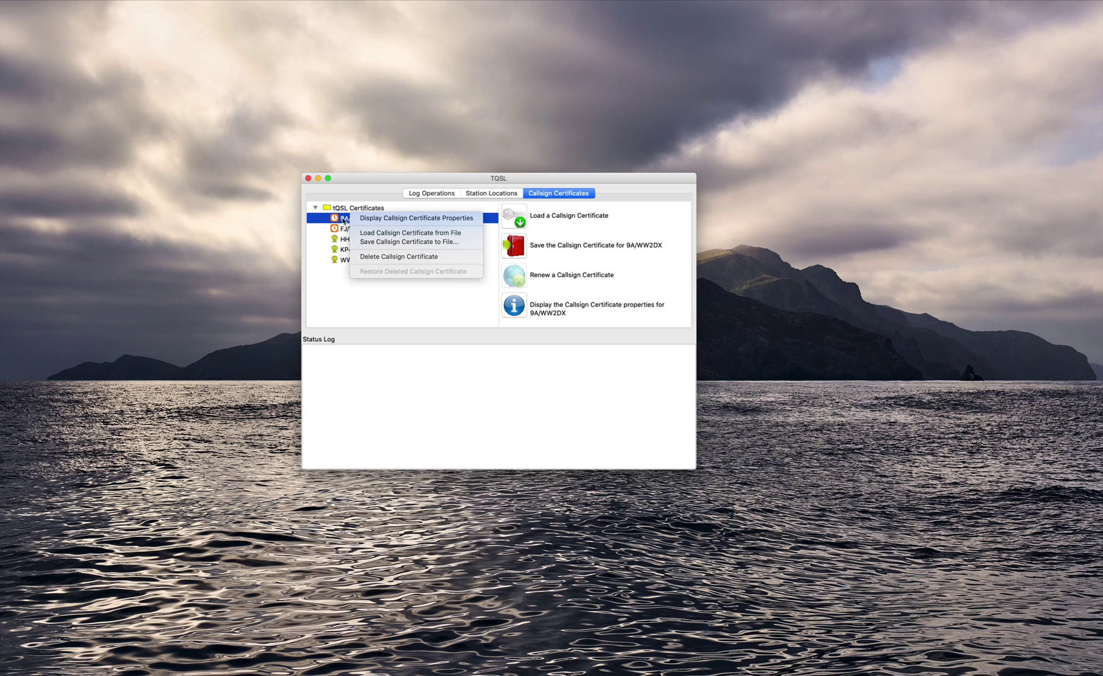
Load the Croatia callsign certificate from 9A_WW2DX.tq6 in the LOTW CERTS 9A/WW2DX folder, then select it in the certificate list
click(381, 235)
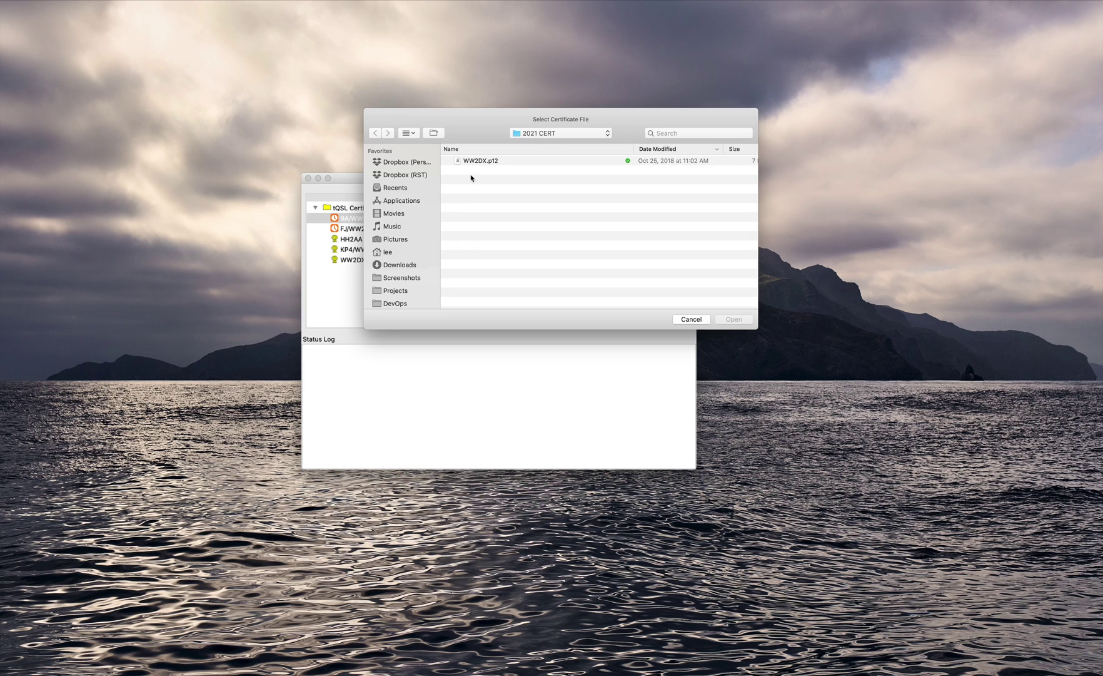
click(548, 133)
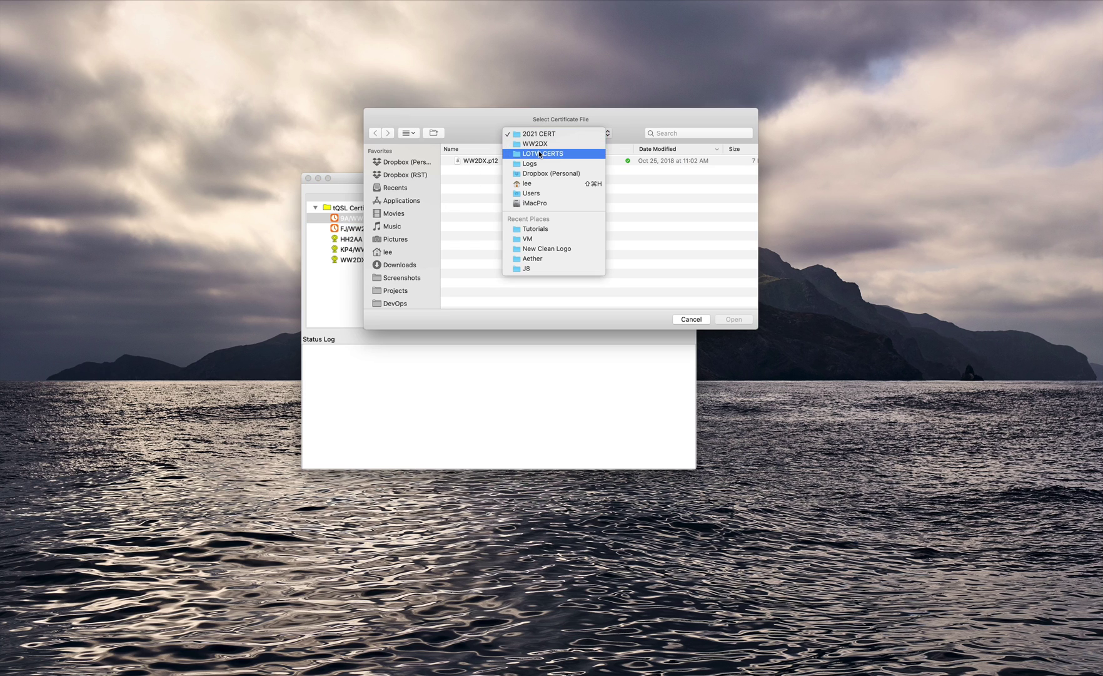
click(542, 147)
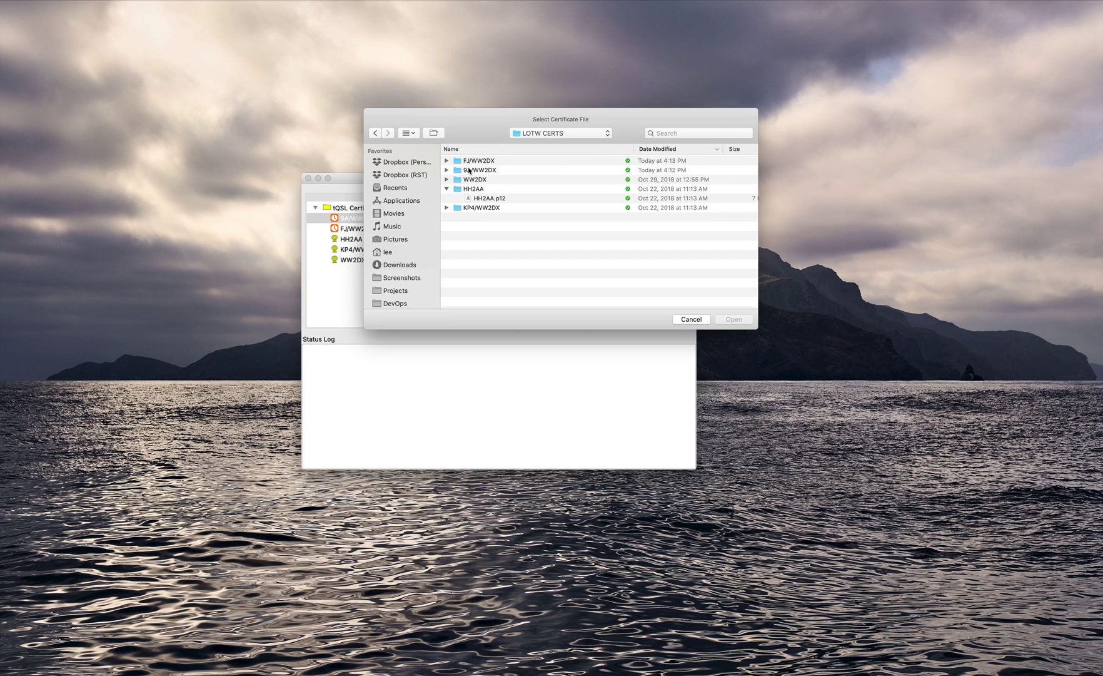
double_click(471, 169)
click(473, 161)
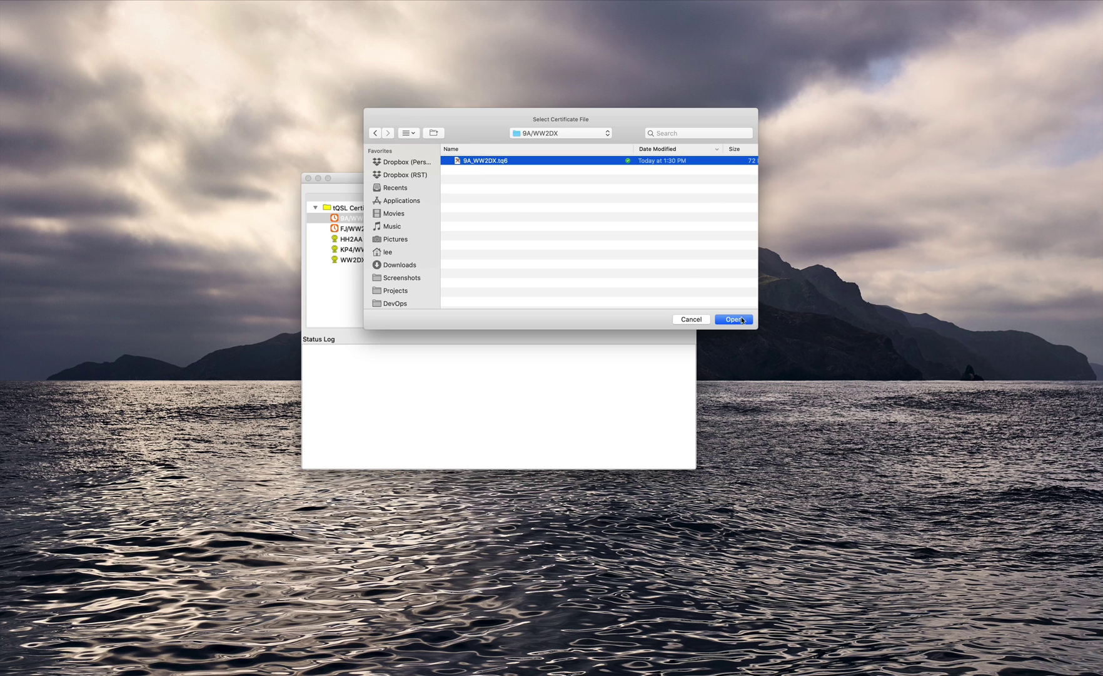
key(Return)
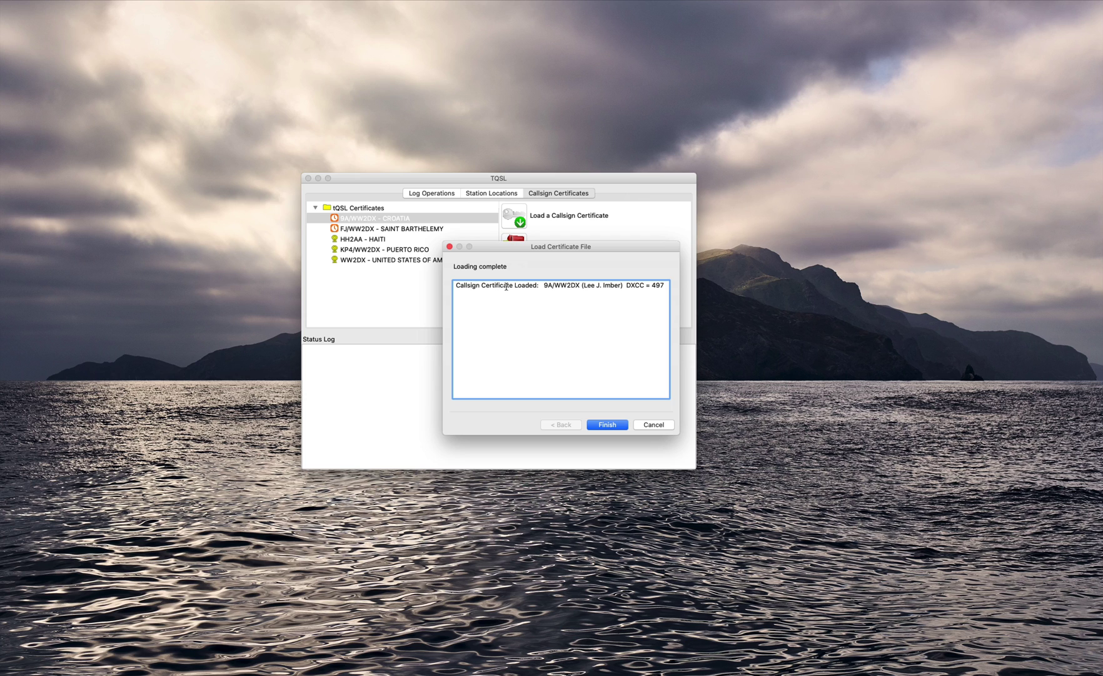
click(613, 422)
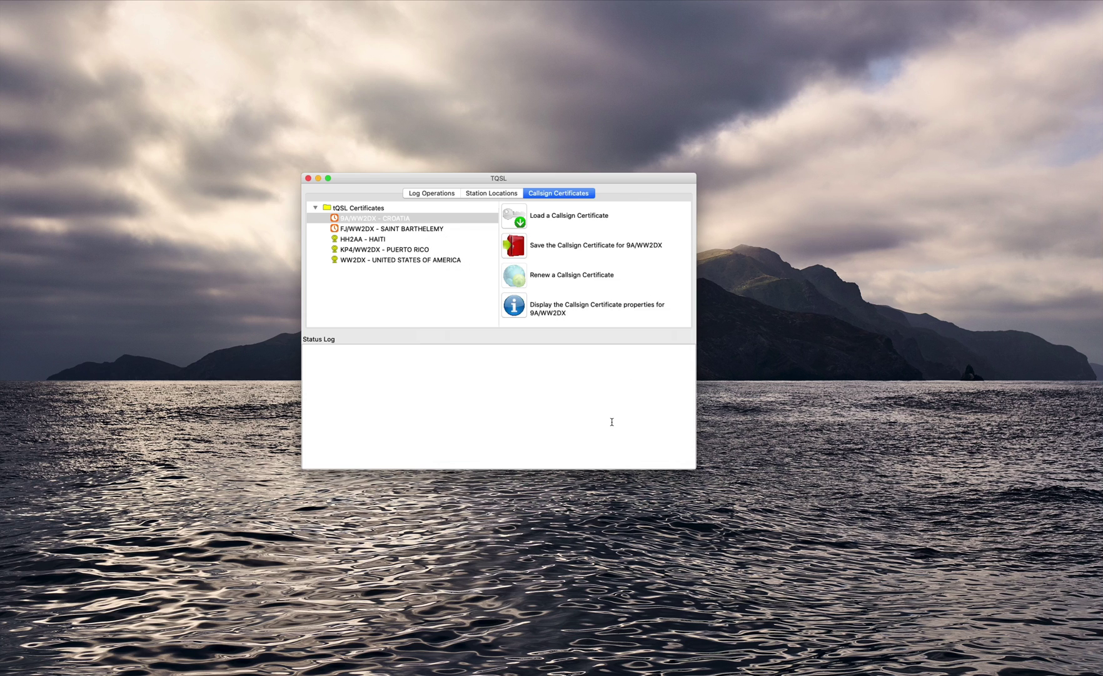
click(347, 219)
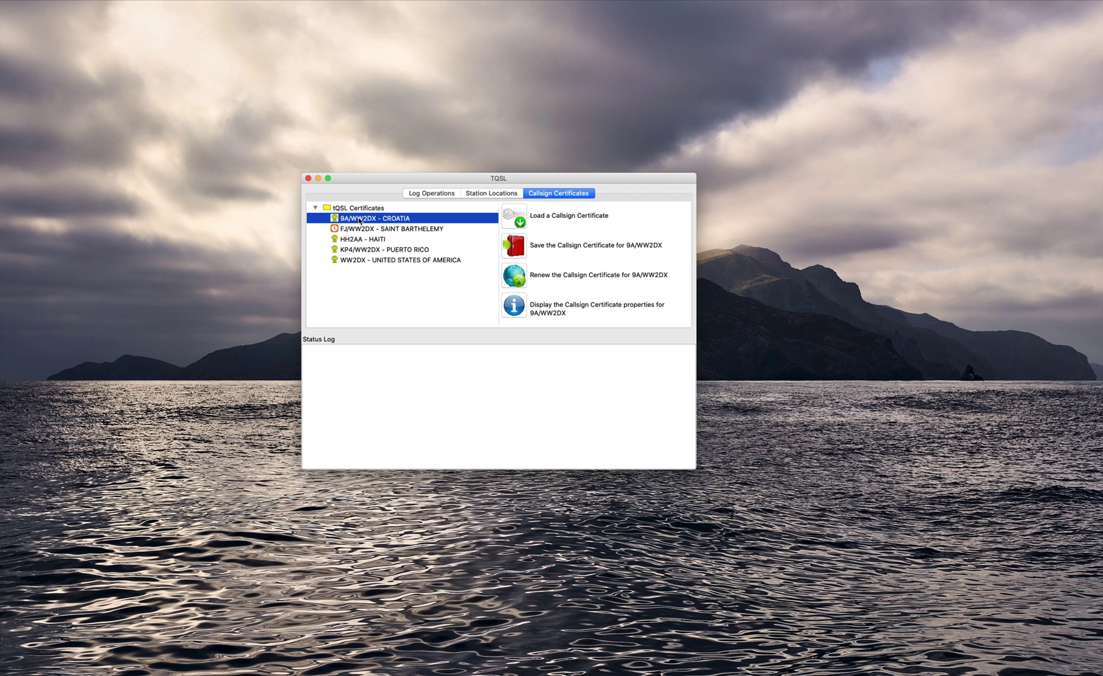
Switch to the RemoteHamRadio site in Safari, go to Logbooks and open the LOTW sync details
mouse_move(1023, 670)
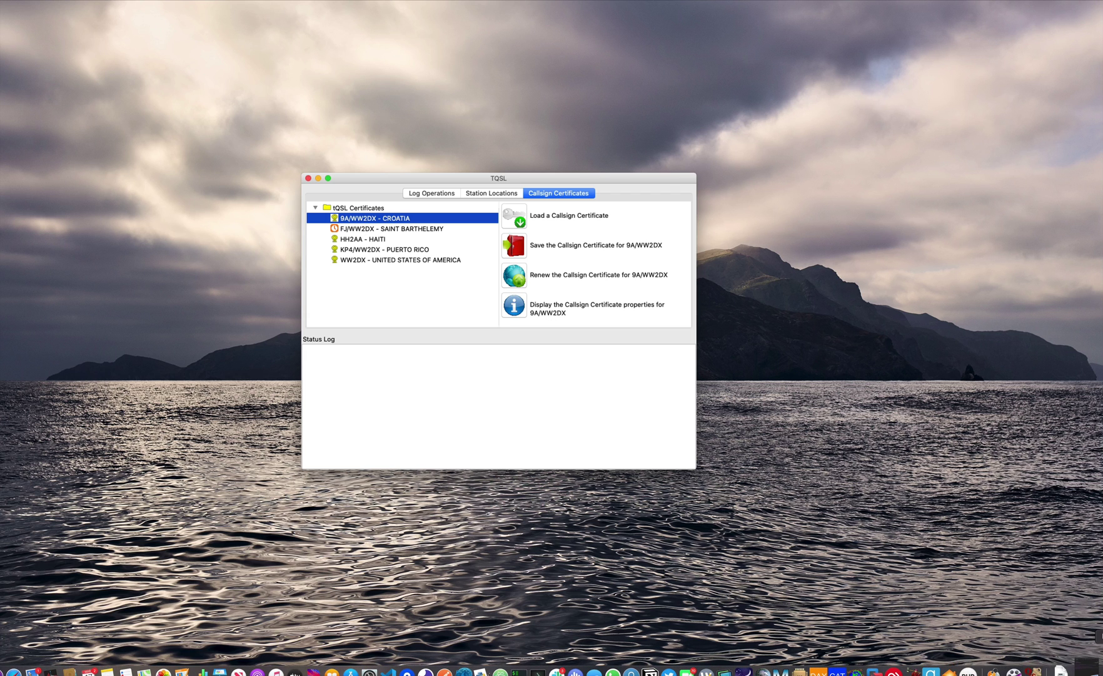
click(1087, 667)
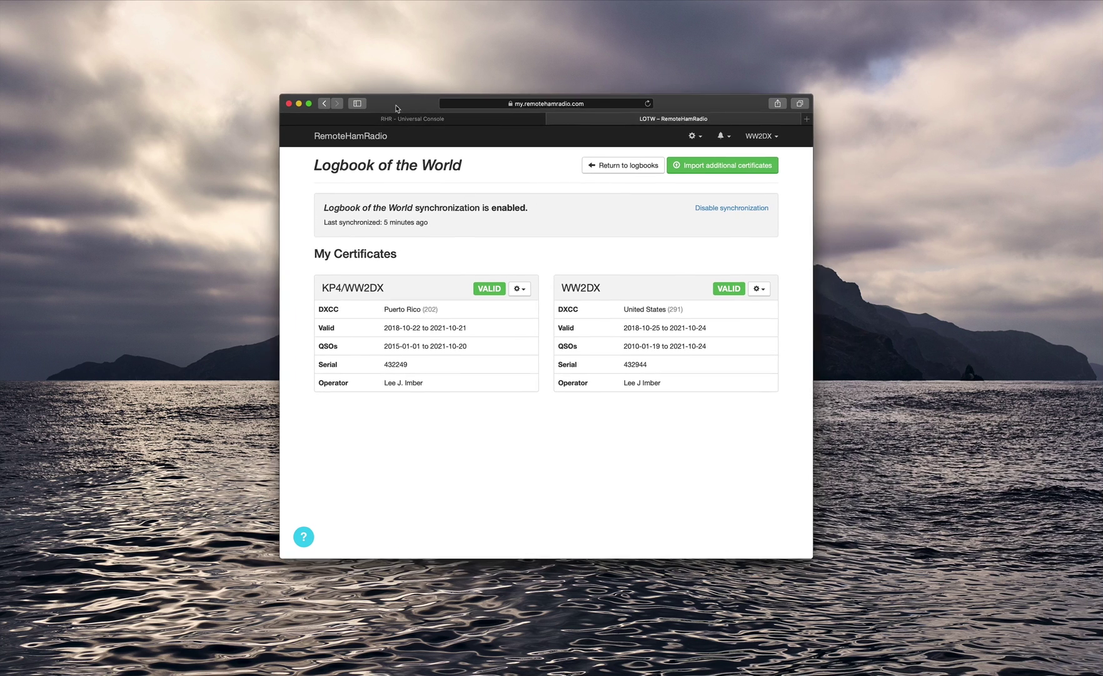
drag(396, 108, 369, 106)
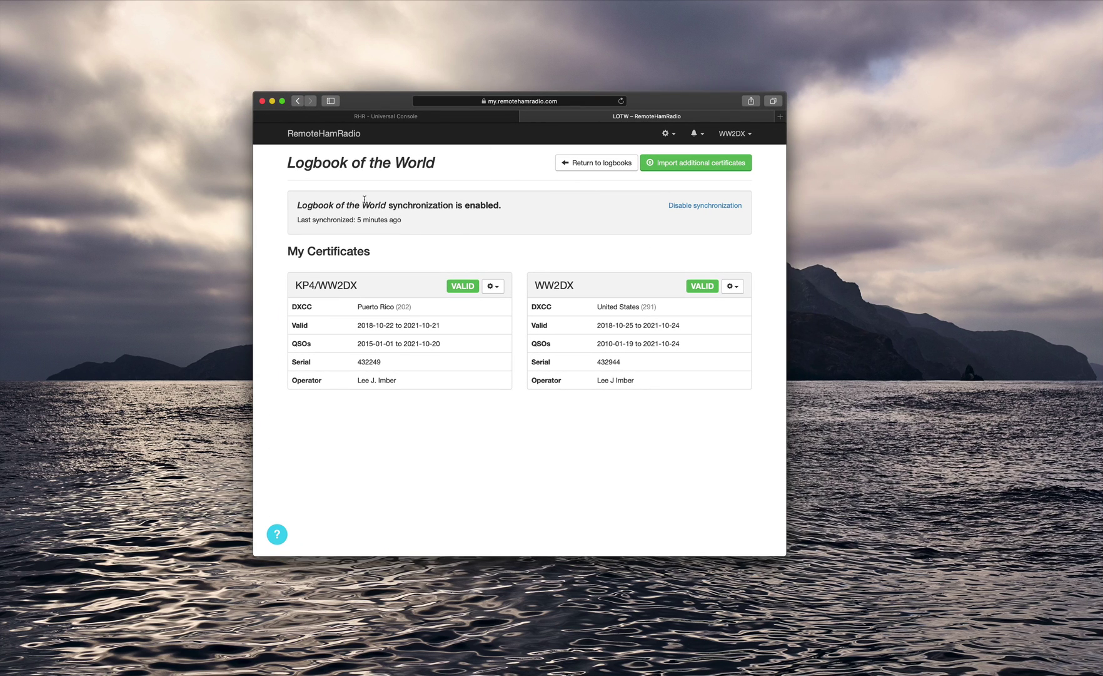
click(735, 135)
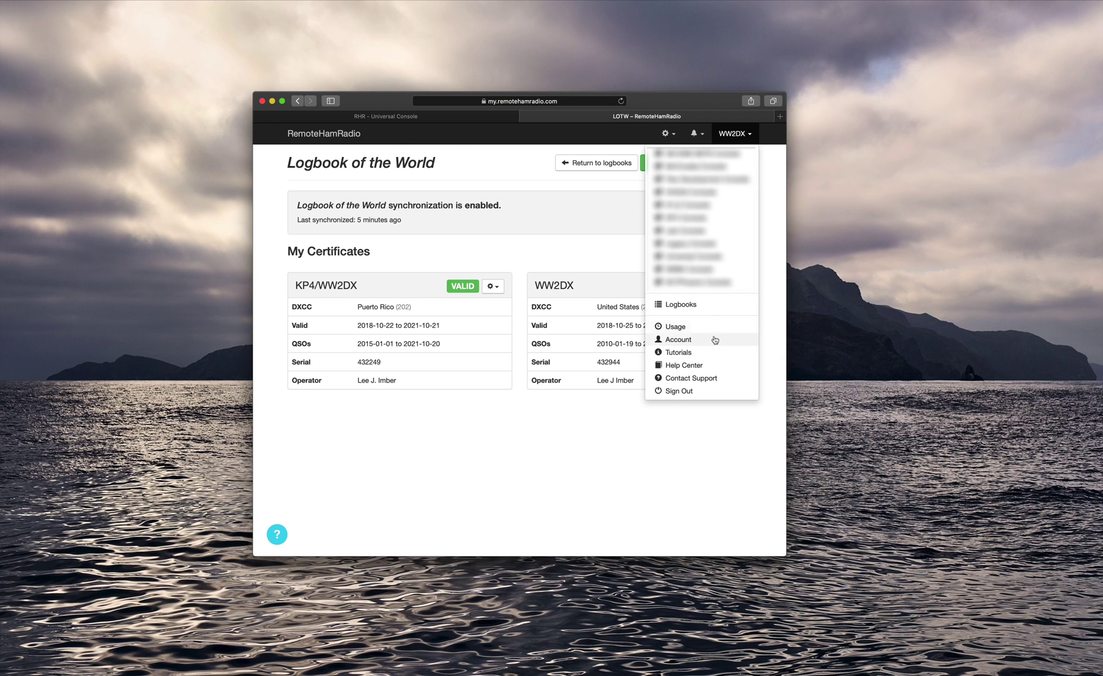
click(696, 305)
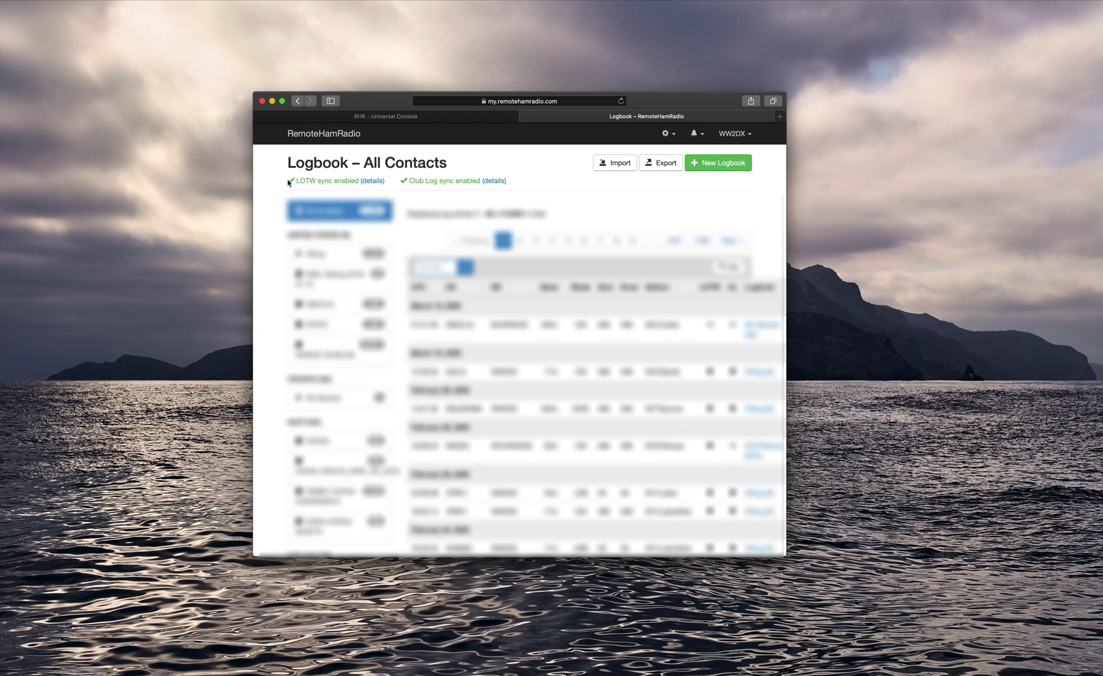
drag(289, 182, 376, 191)
click(376, 191)
click(373, 182)
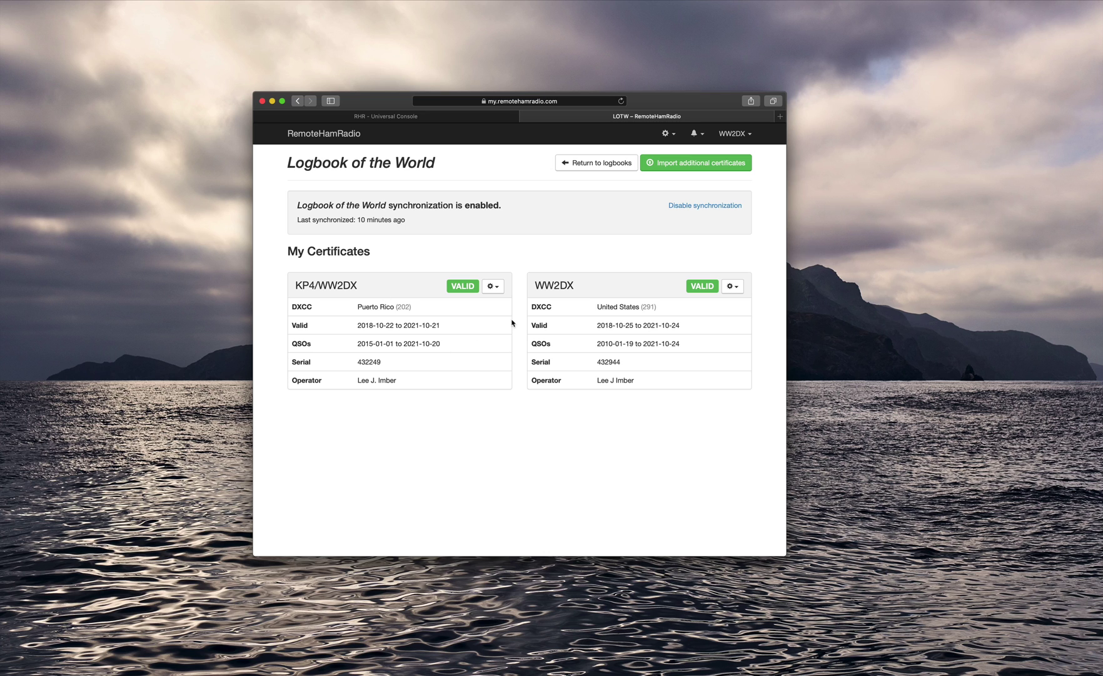
Start importing an additional certificate and arrange the browser and TQSL windows side by side
click(684, 165)
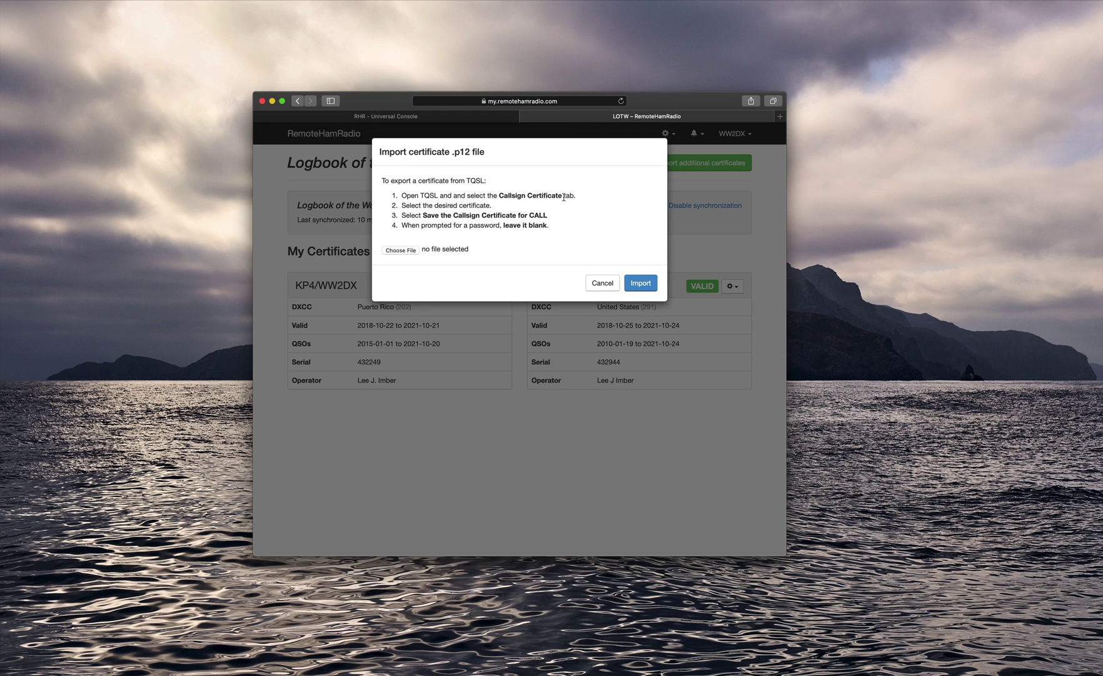
drag(387, 103, 187, 117)
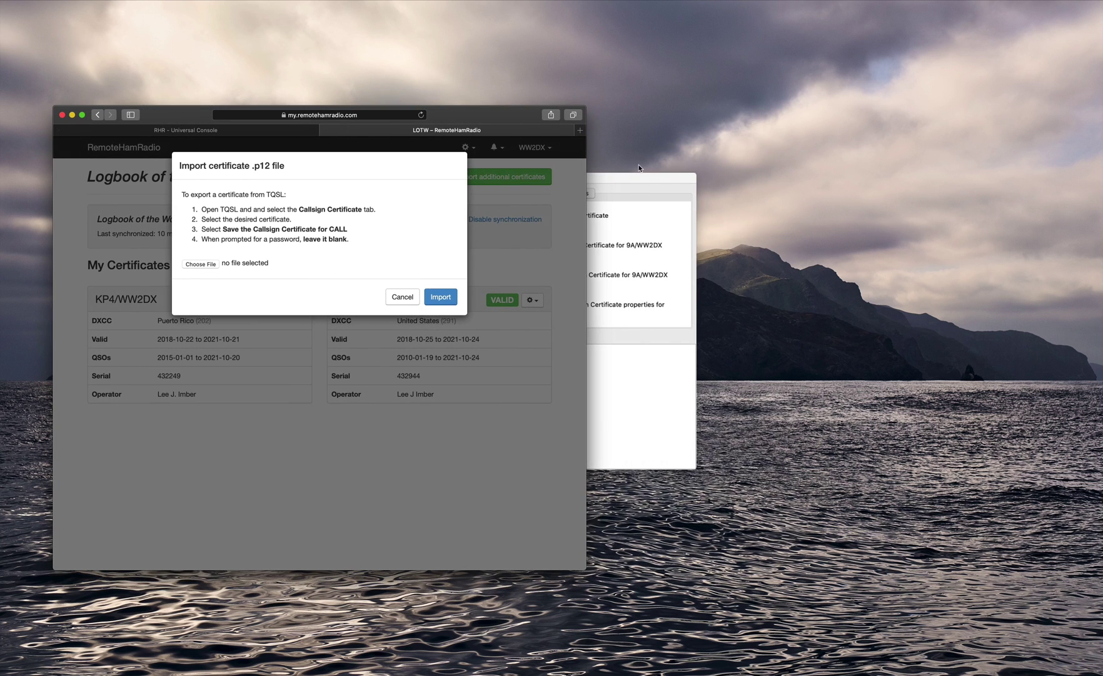
drag(638, 180, 936, 125)
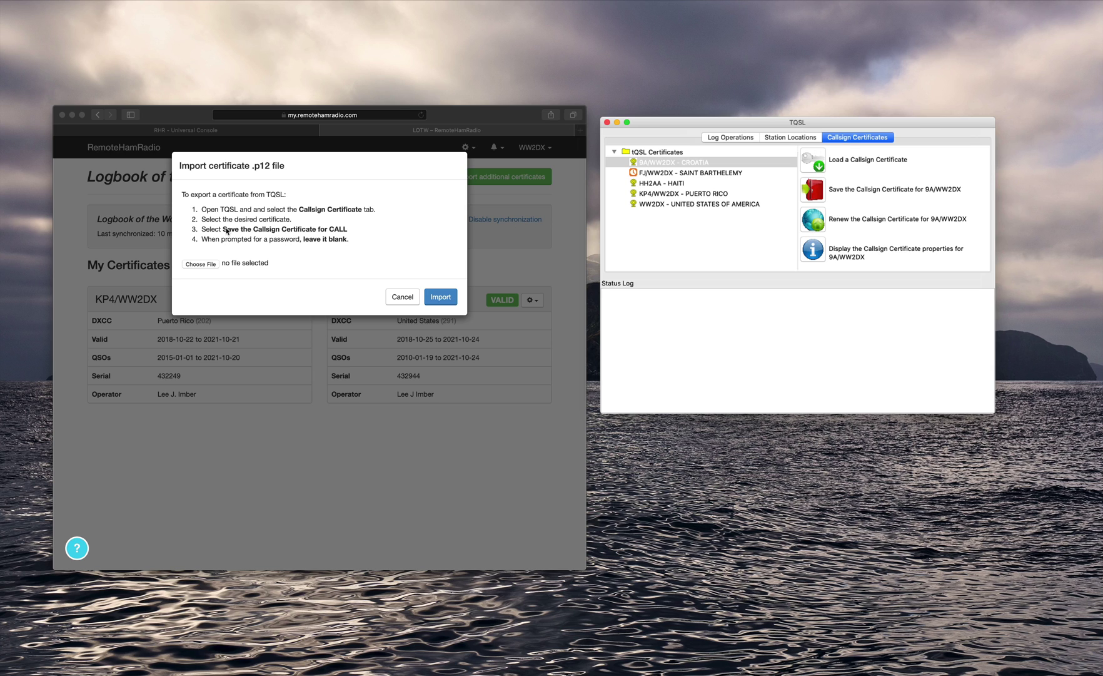
In TQSL, save the Croatia callsign certificate as 9A_WW2DX.p12 in the 9A/WW2DX folder, leaving the container password blank
click(650, 163)
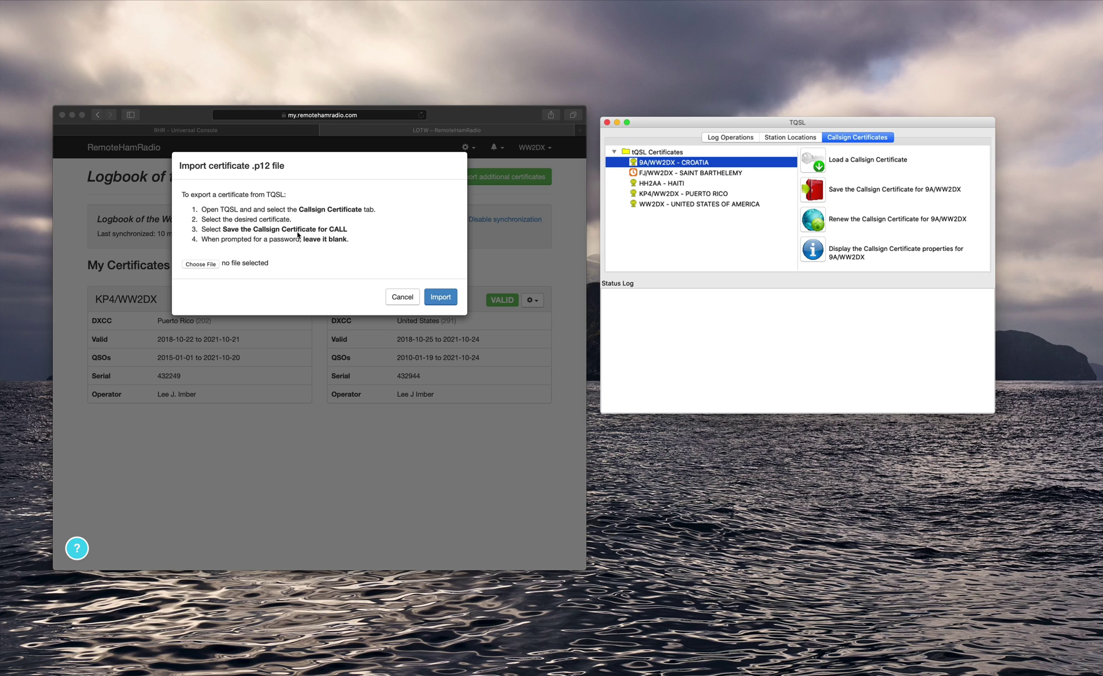
click(813, 191)
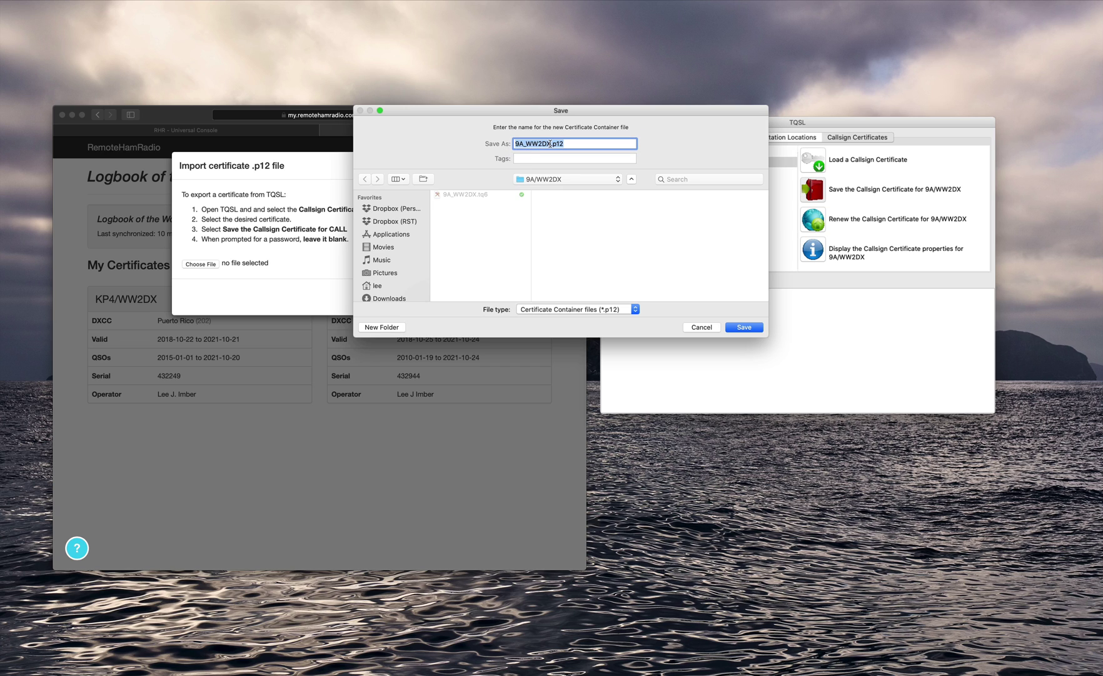
click(742, 328)
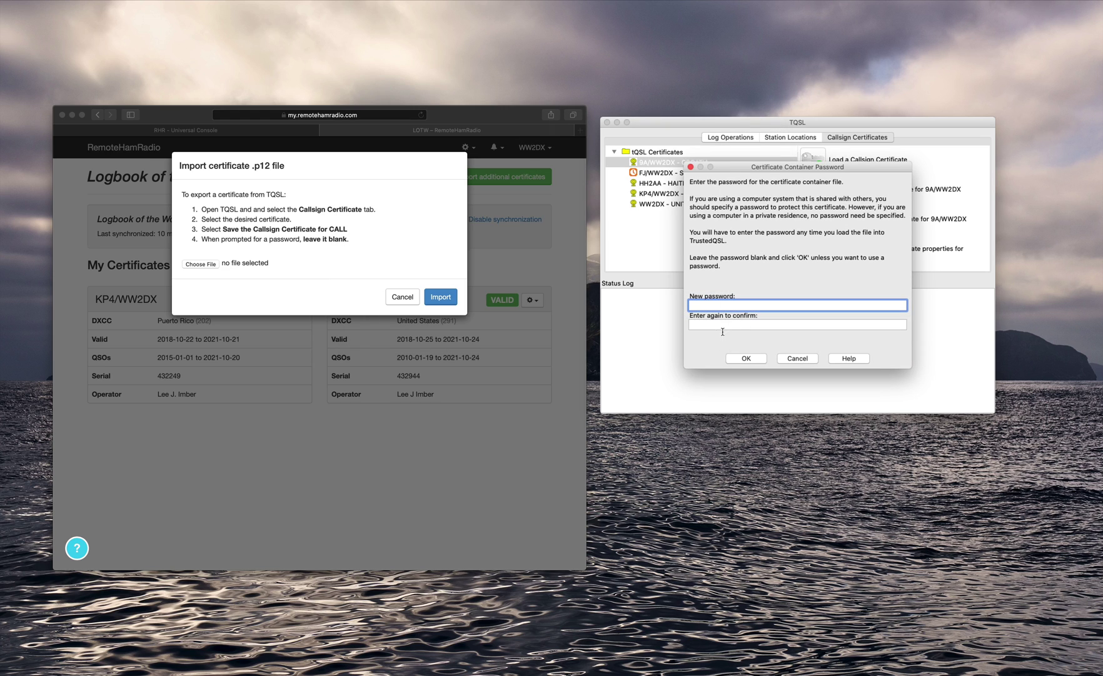
click(747, 357)
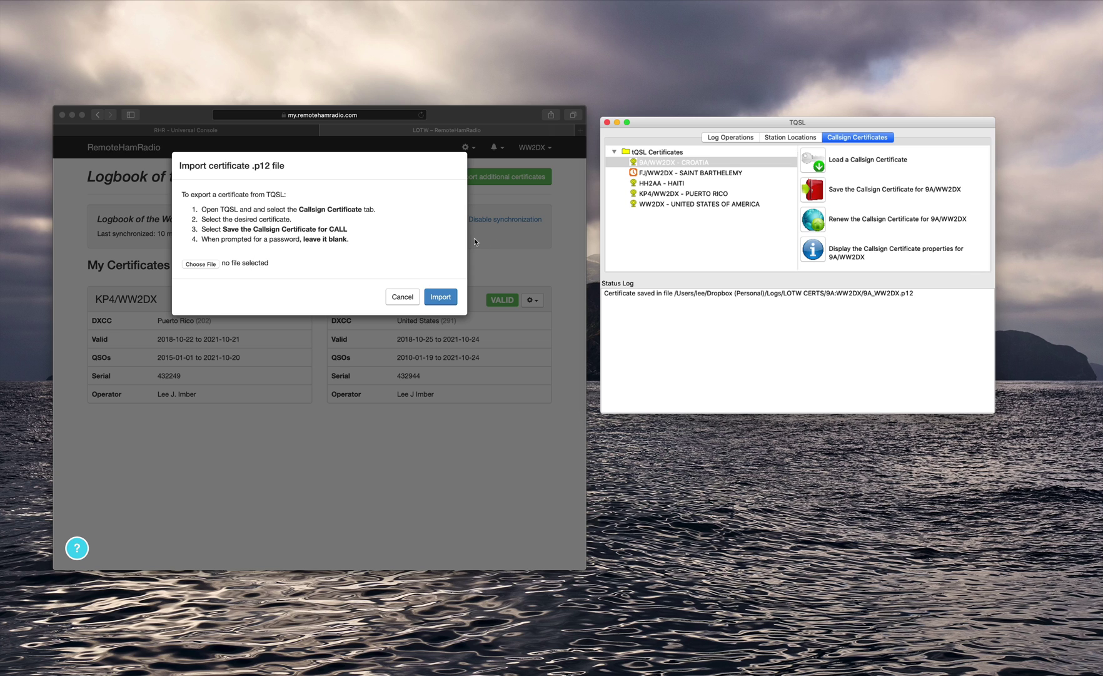
Switch to Finder and open the 9A/WW2DX folder under Dropbox (Personal), Logs, LOTW CERTS
mouse_move(1099, 673)
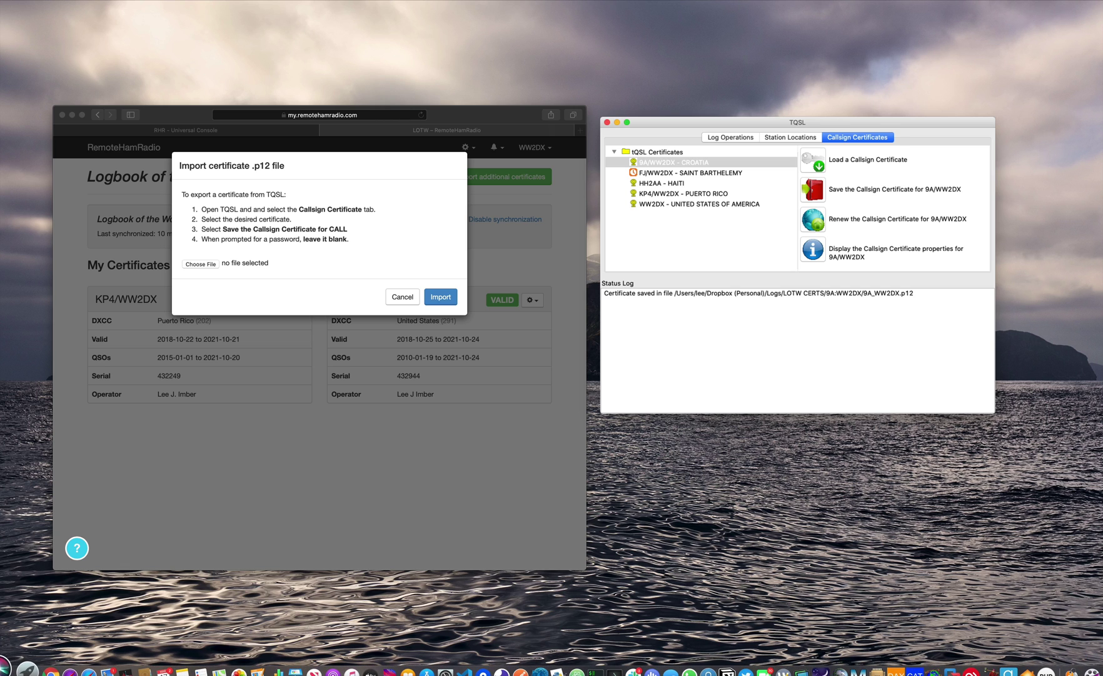
click(9, 668)
click(341, 265)
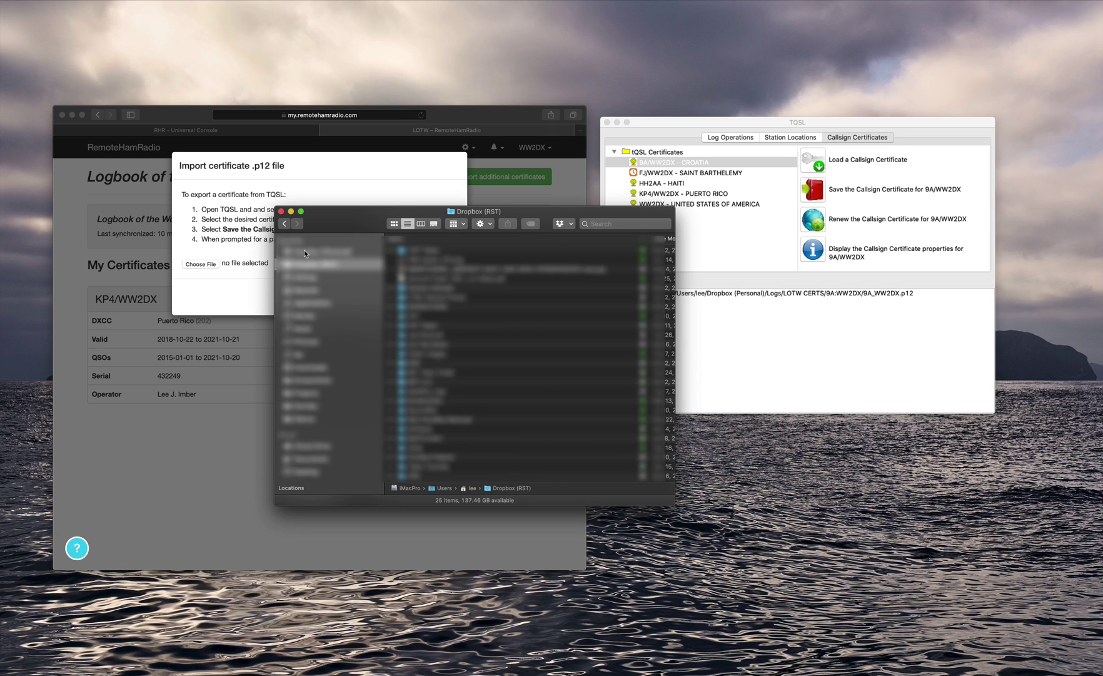
click(304, 252)
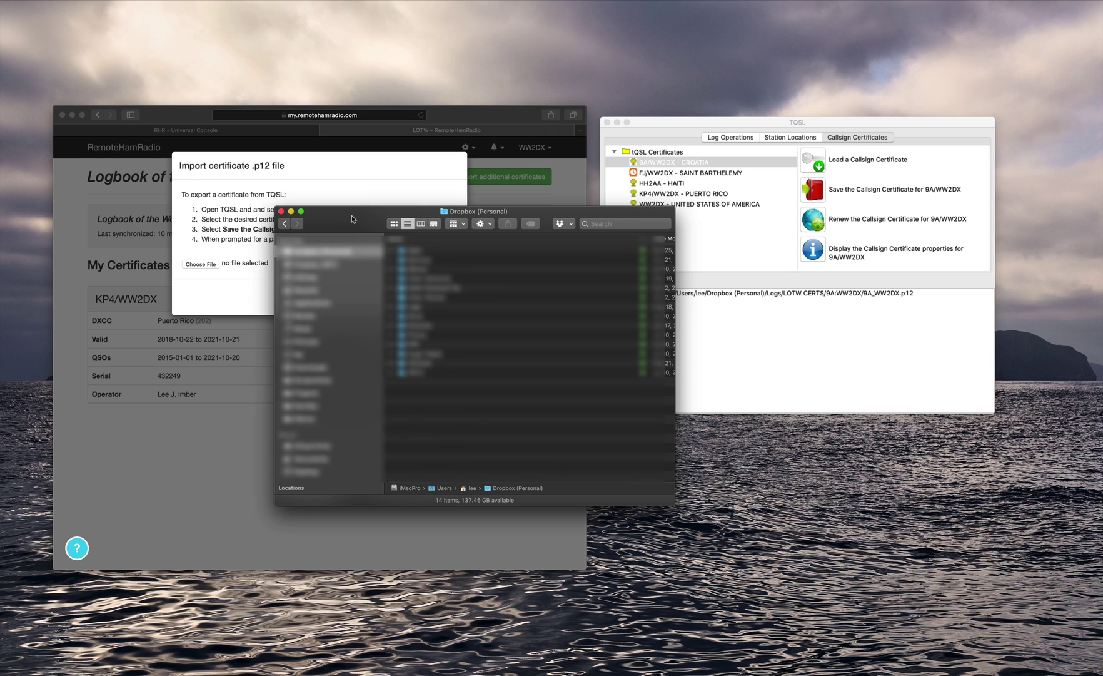
drag(352, 216, 352, 216)
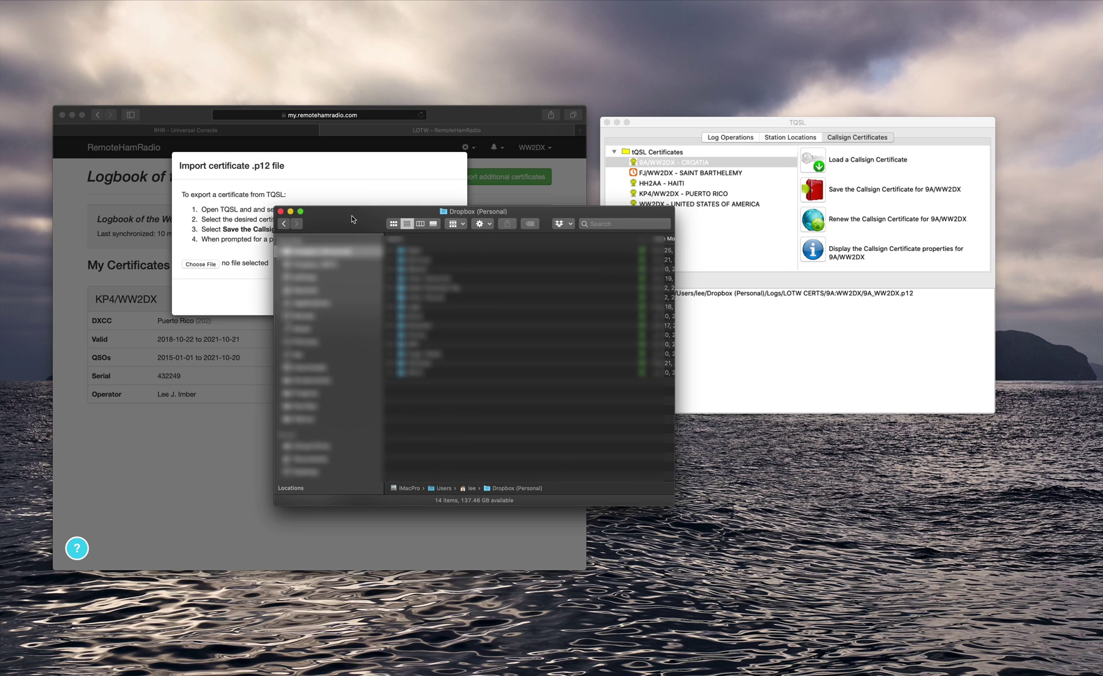
double_click(414, 309)
double_click(419, 278)
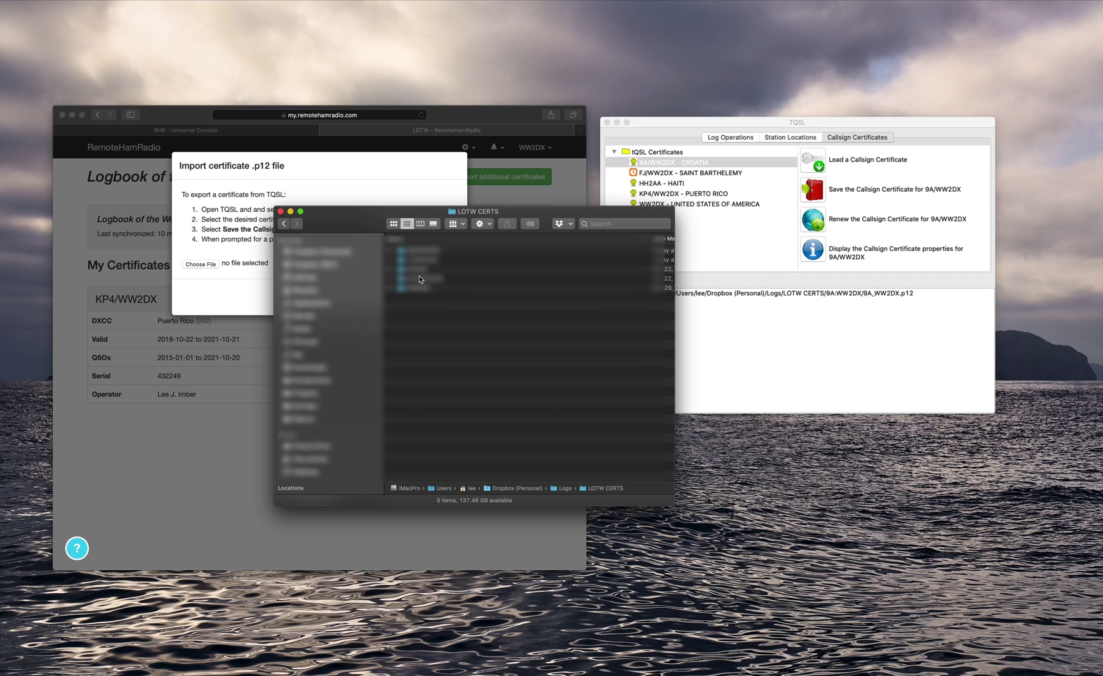
double_click(414, 251)
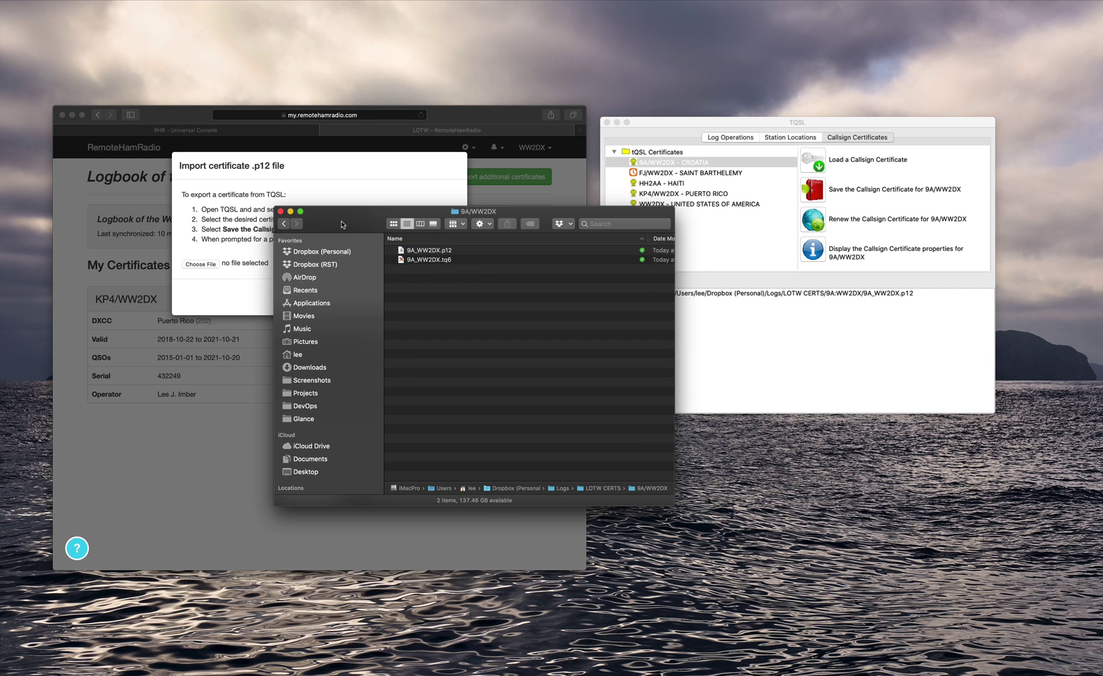
Place the Finder window below the TQSL window and check the .p12 and .tq6 certificate files
drag(342, 223, 653, 433)
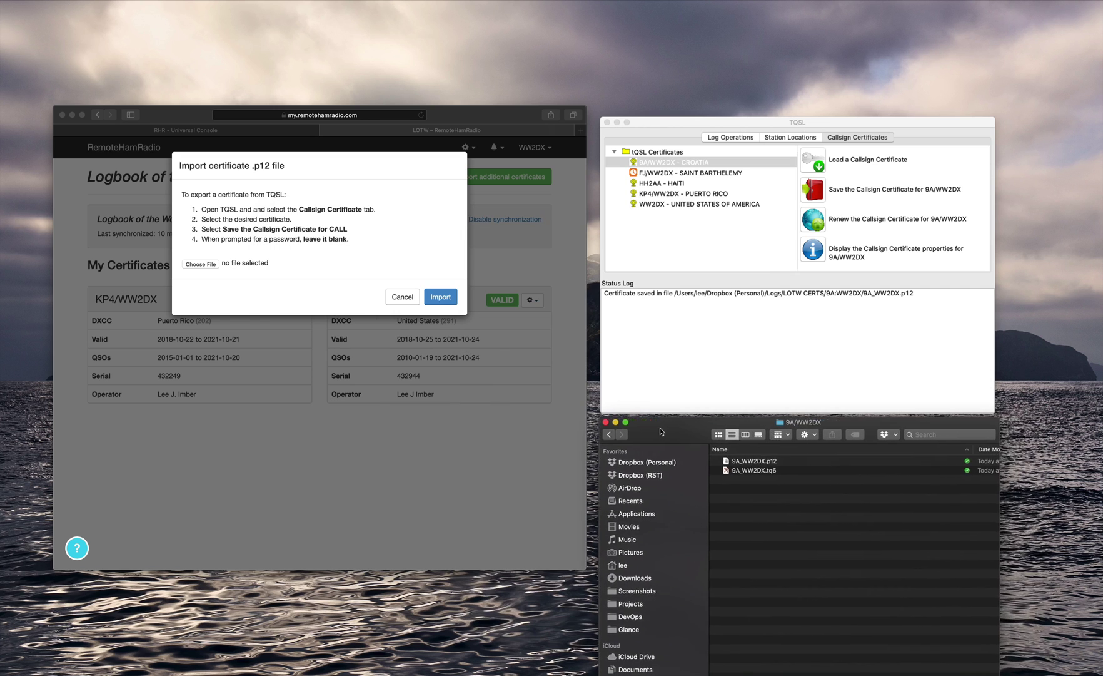
click(766, 462)
click(765, 474)
click(768, 492)
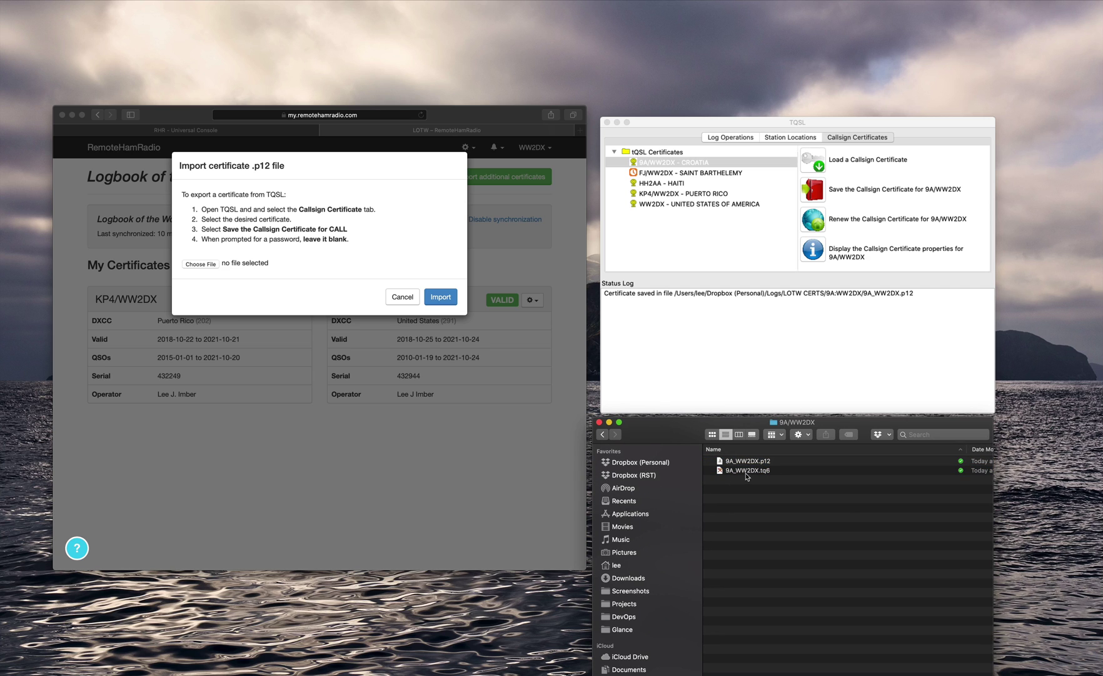
Choose 9A_WW2DX.p12 from the LOTW CERTS 9A/WW2DX folder in the web import dialog and import the certificate
click(202, 265)
click(202, 265)
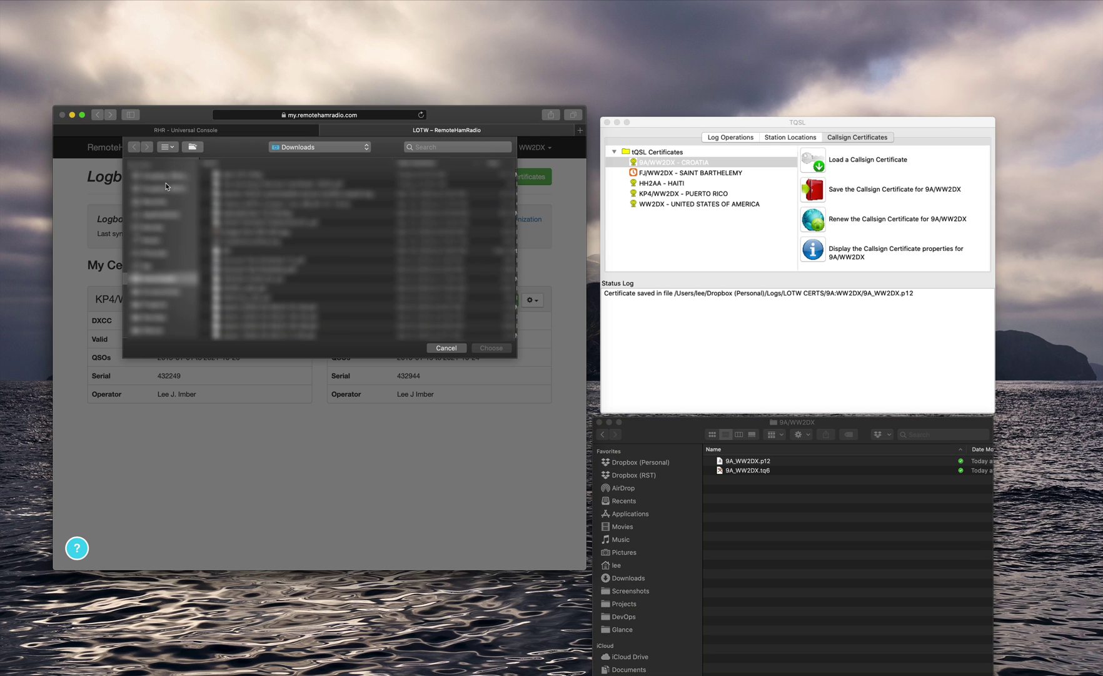
click(156, 177)
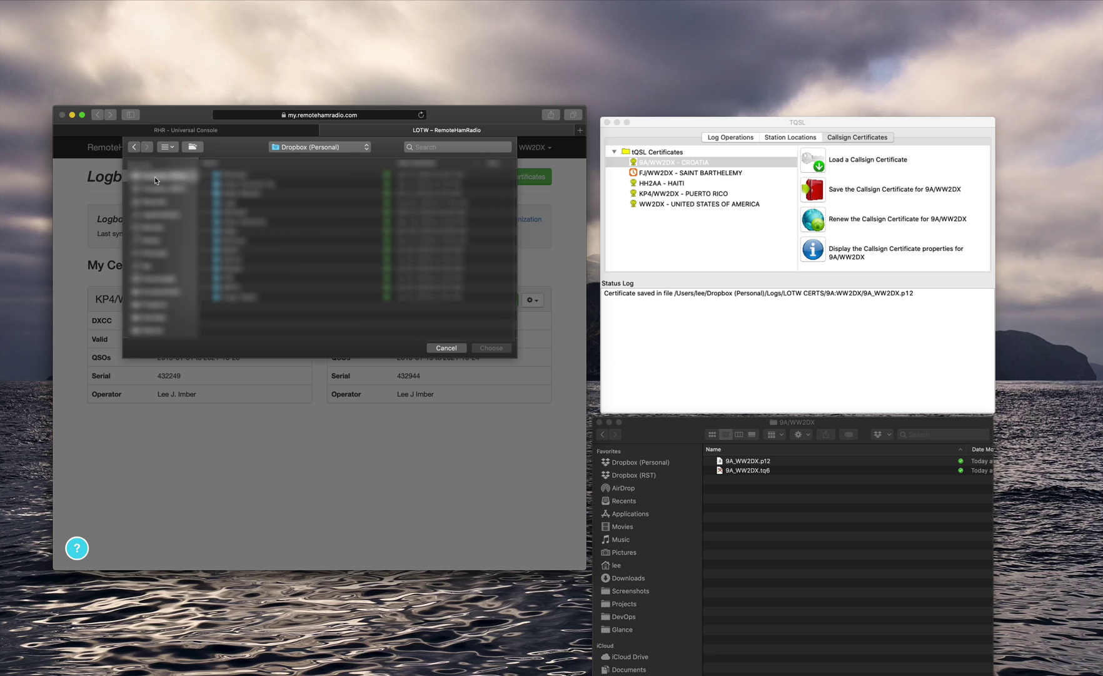
double_click(226, 203)
double_click(233, 180)
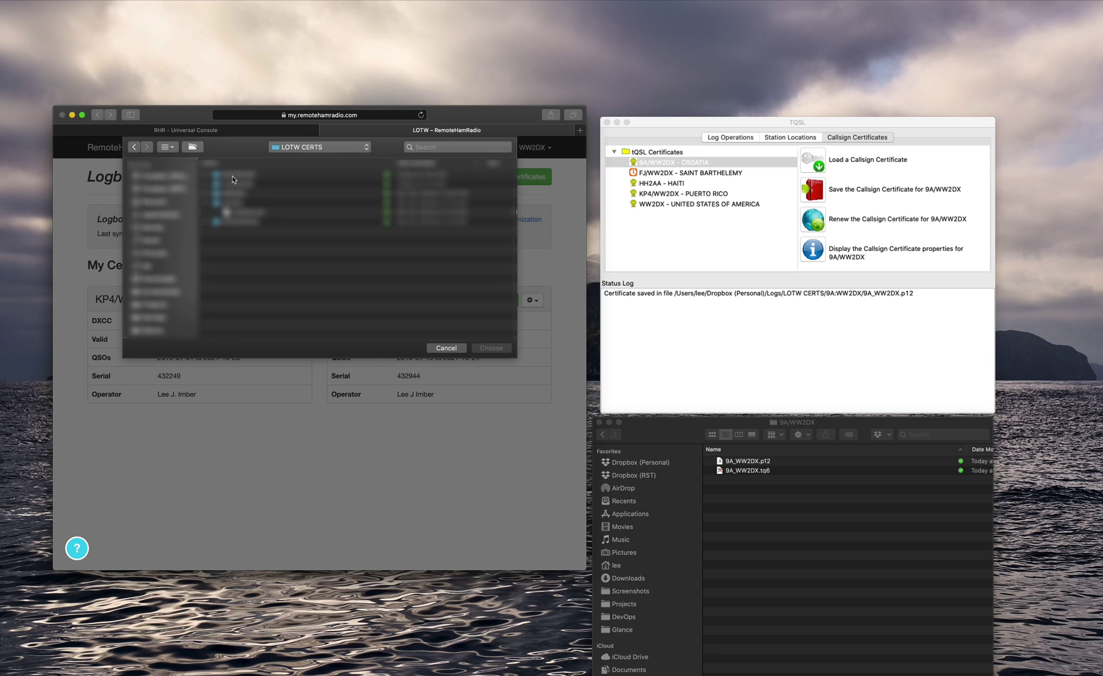
double_click(233, 178)
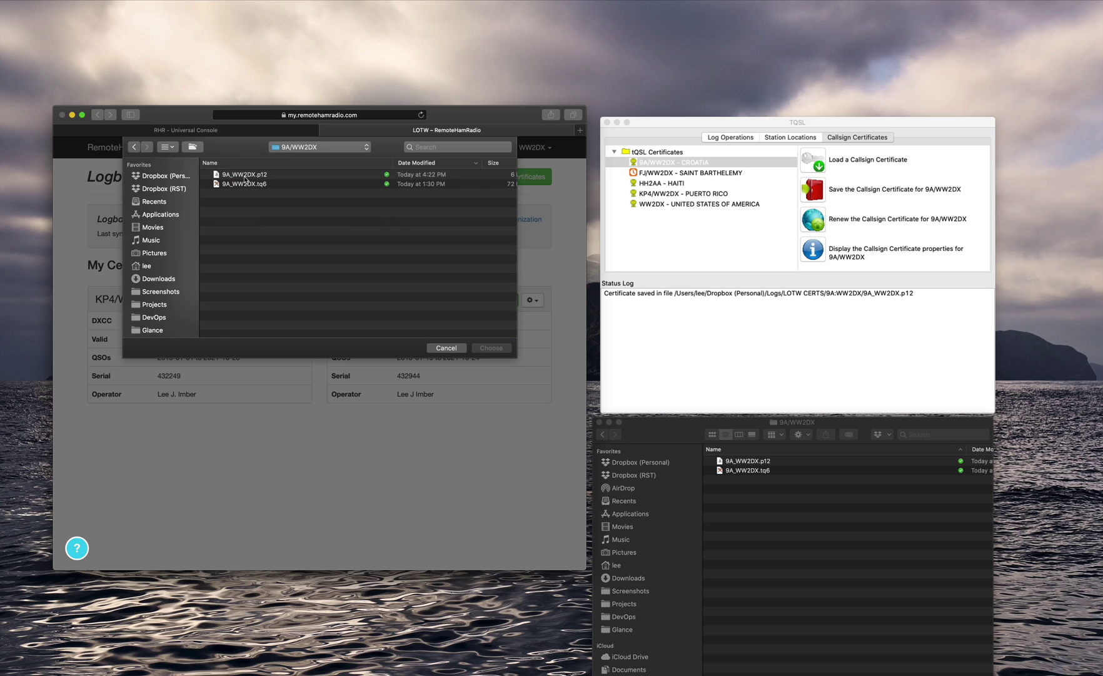
click(244, 178)
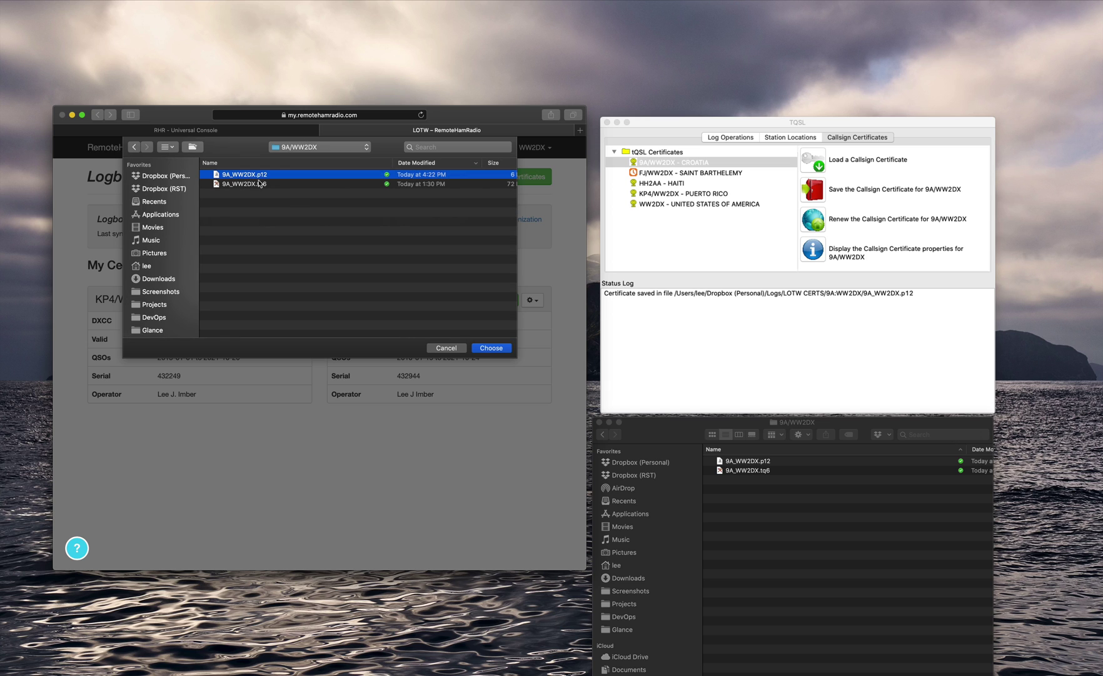
click(492, 348)
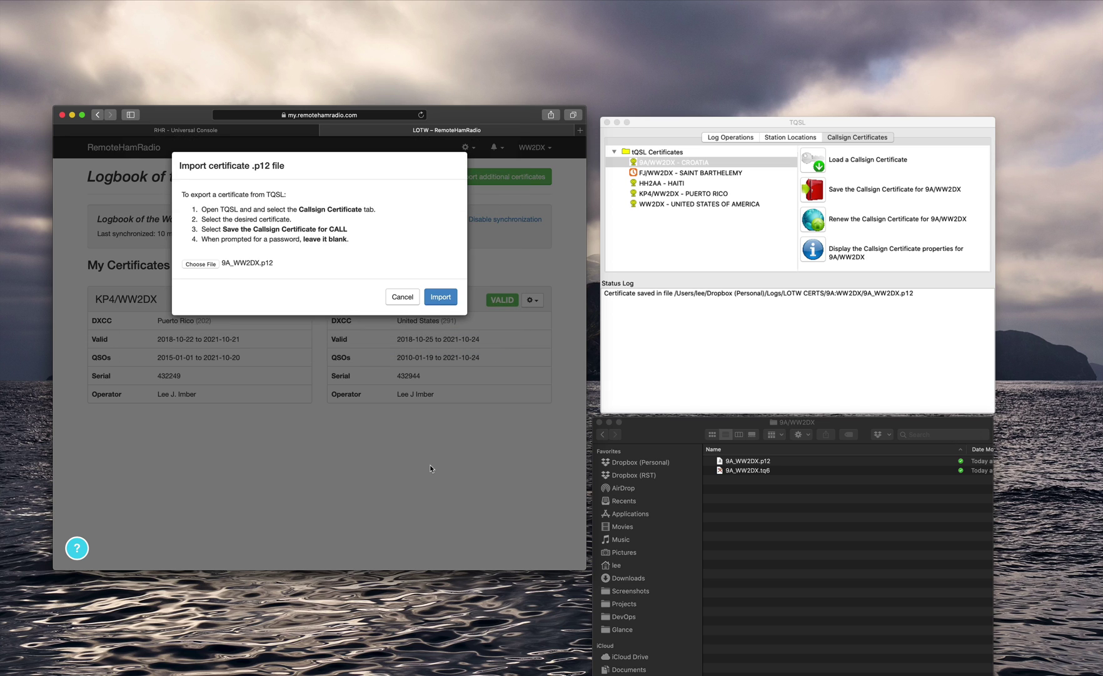
click(442, 299)
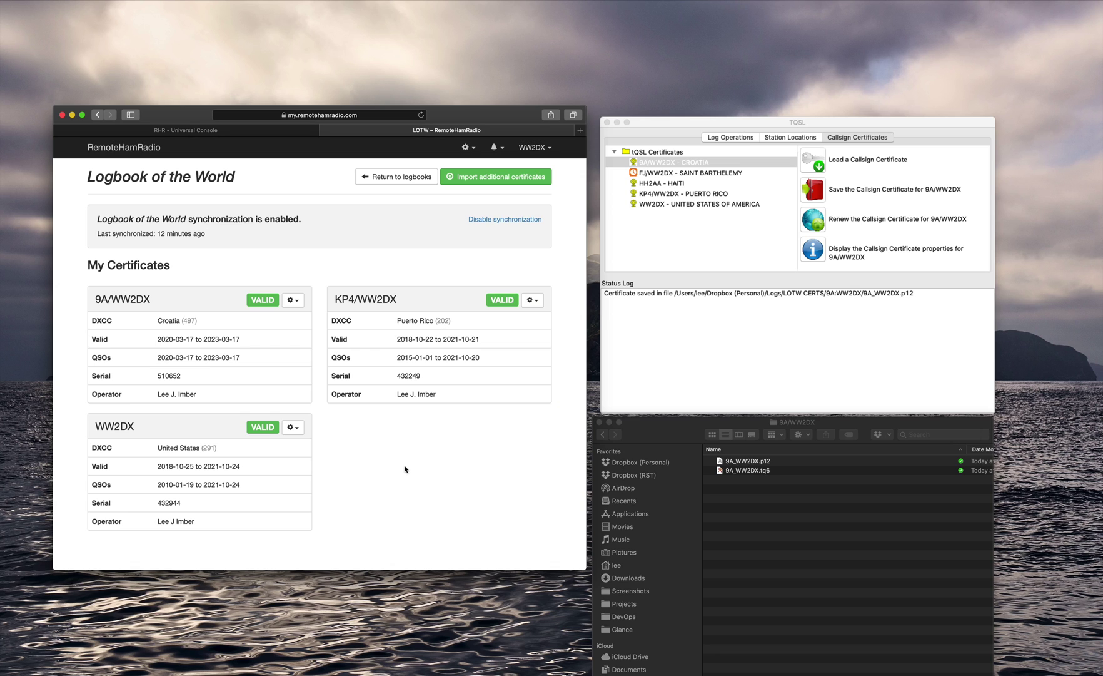
Check the 9A/WW2DX entry under My Certificates, view the RHR Universal Console, and return to the Logbook of the World page
drag(98, 299, 161, 300)
click(155, 305)
click(229, 131)
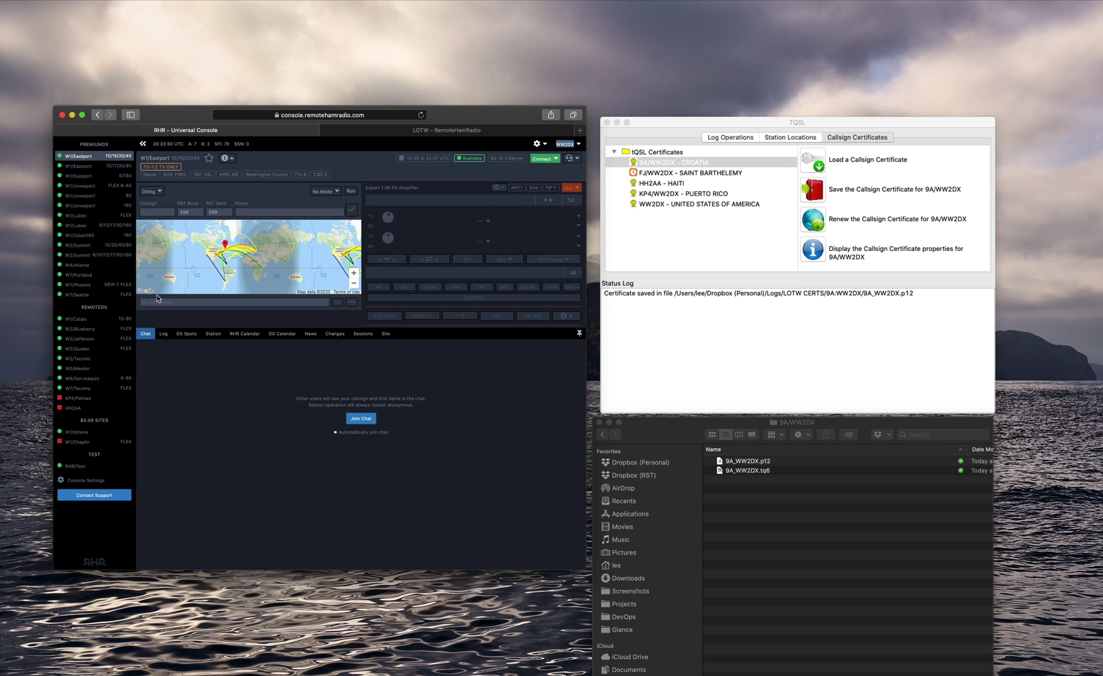
click(404, 131)
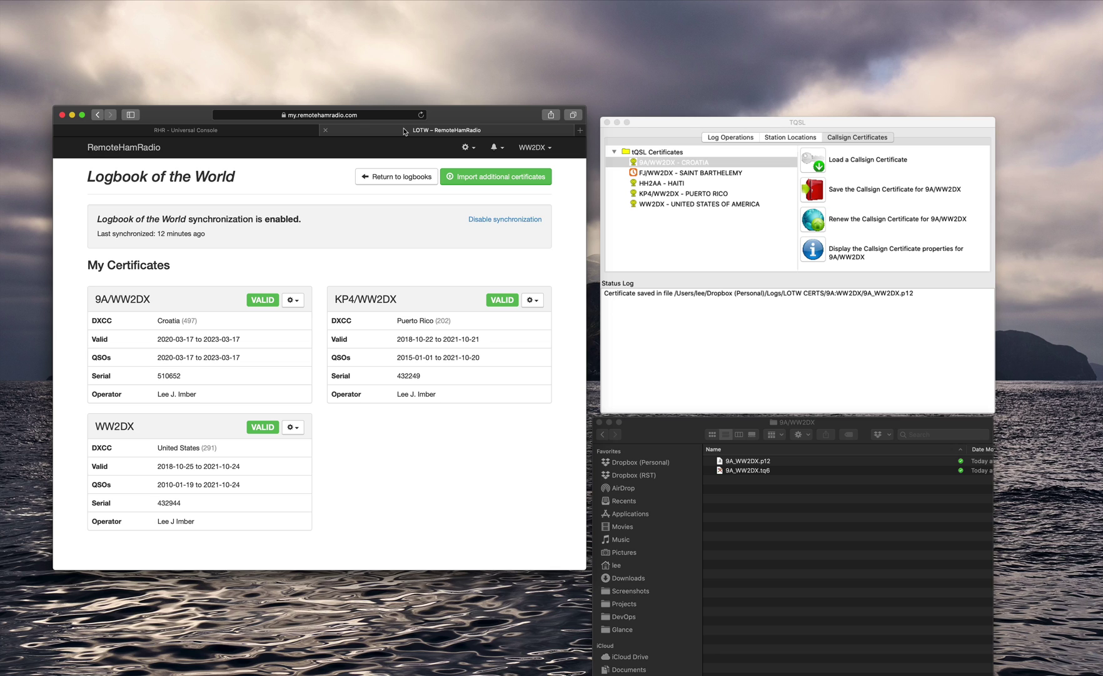